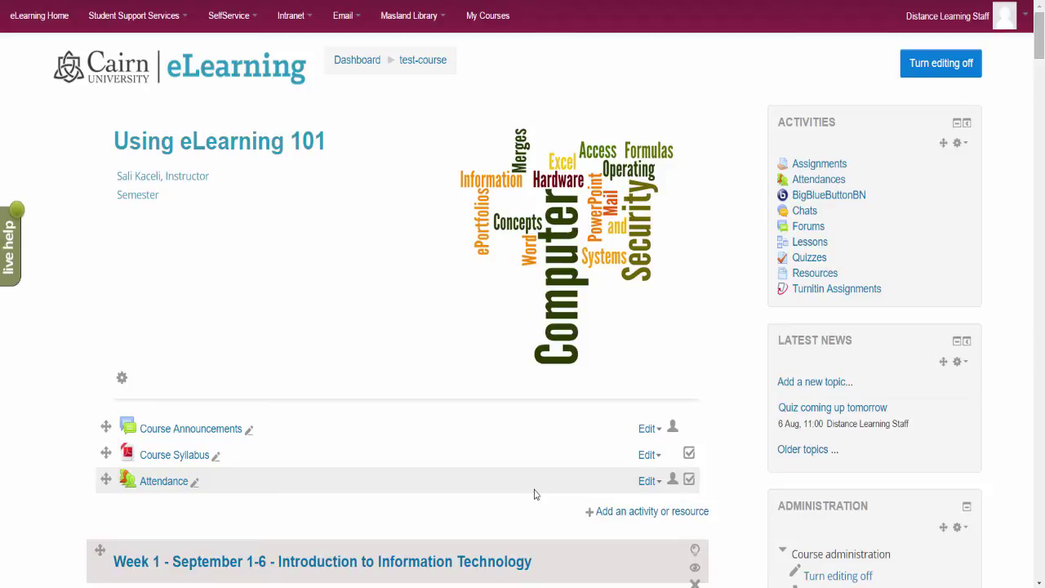
Duplicate the Group Paper assignment at the end of the Week 1 section
scroll(317, 361, down, 10)
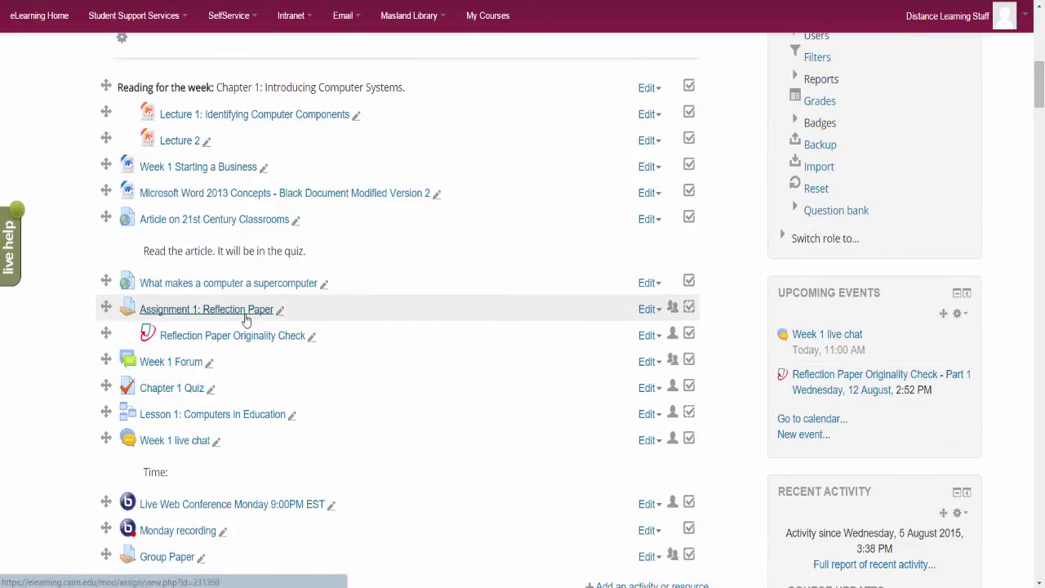
scroll(353, 321, down, 2)
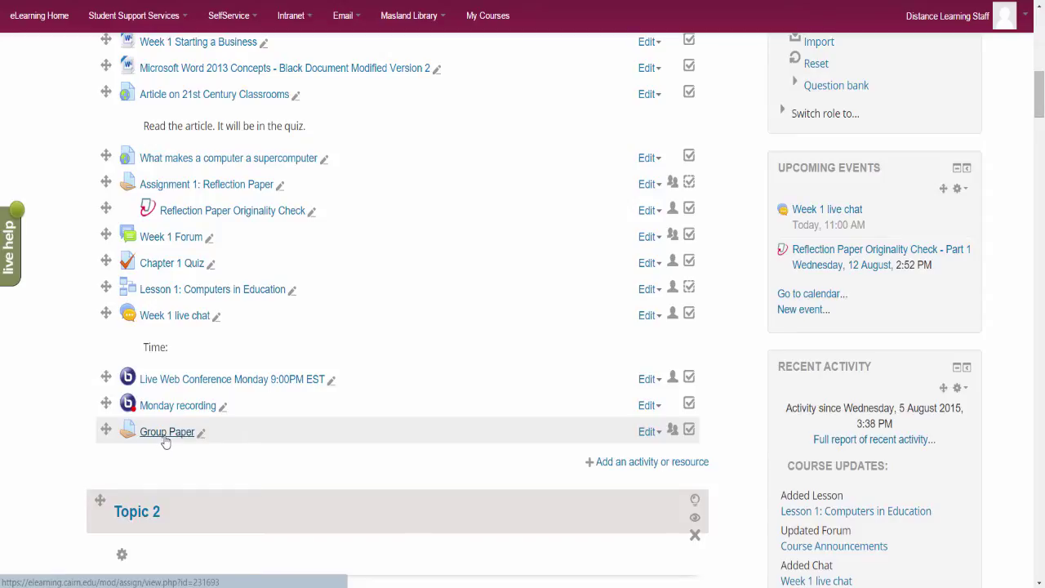
scroll(163, 441, down, 1)
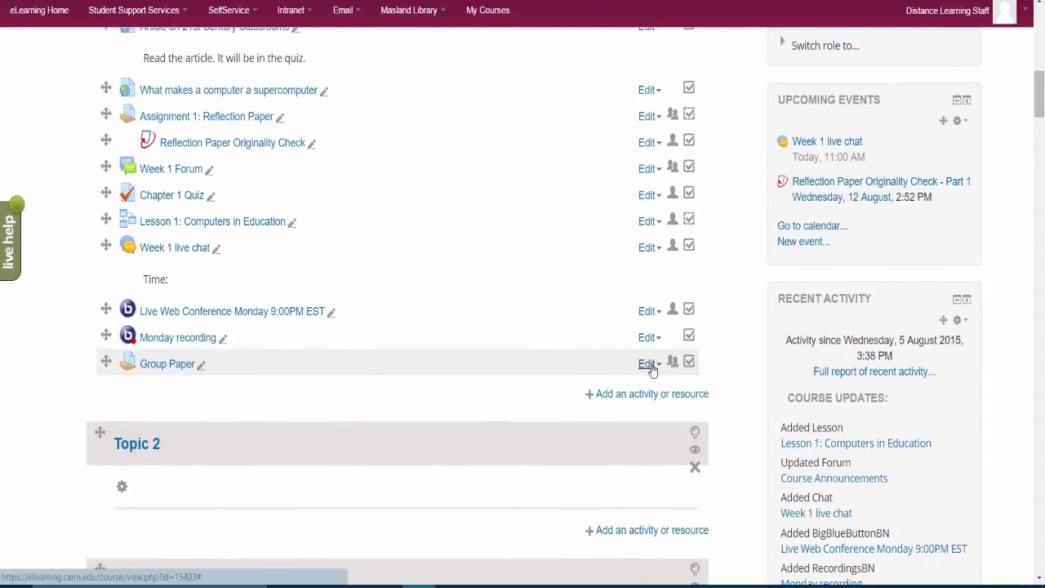
click(650, 370)
scroll(735, 212, up, 3)
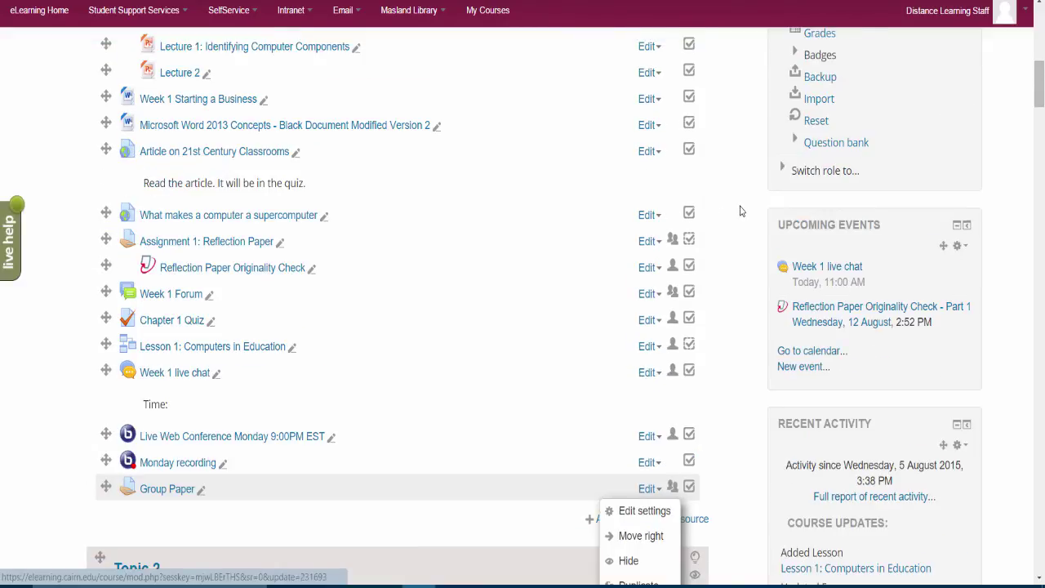
scroll(723, 248, up, 10)
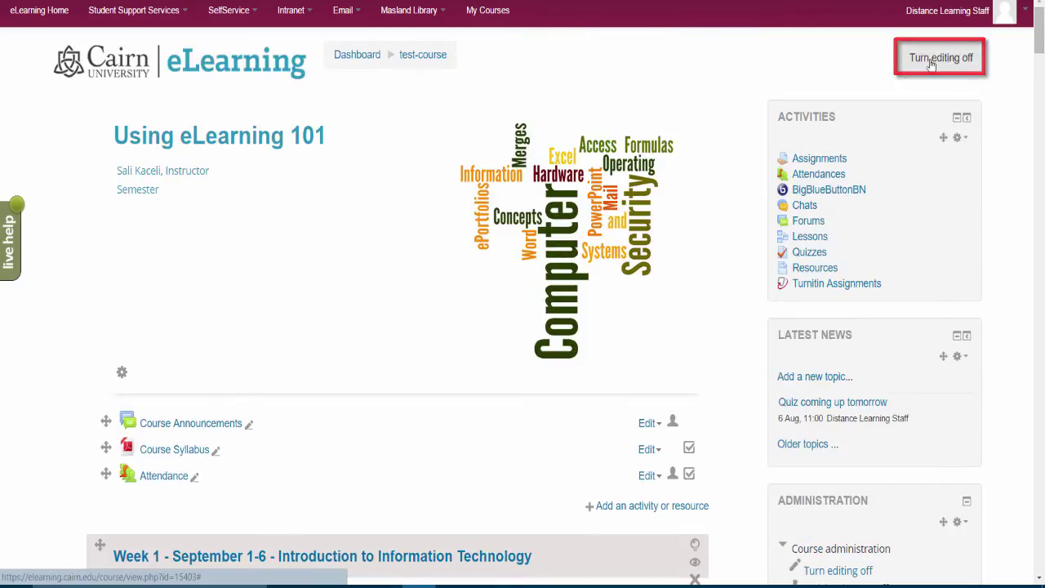
scroll(763, 321, down, 8)
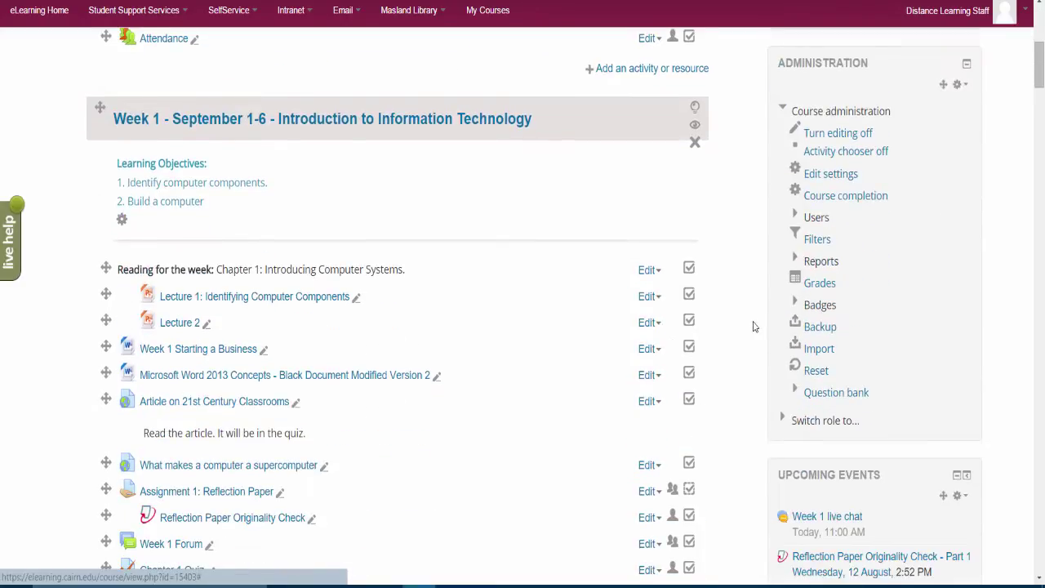
scroll(707, 334, down, 2)
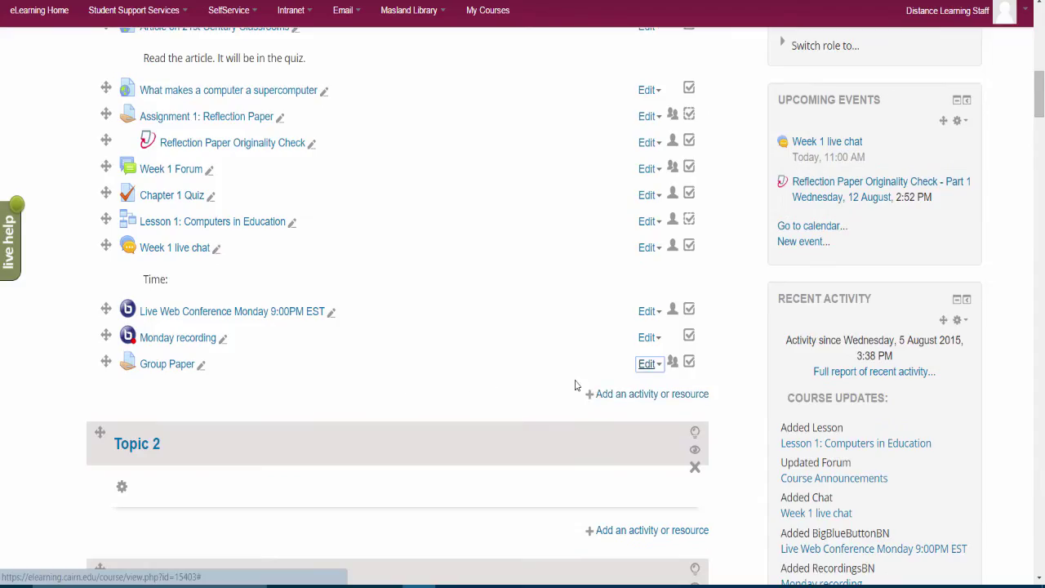
click(648, 374)
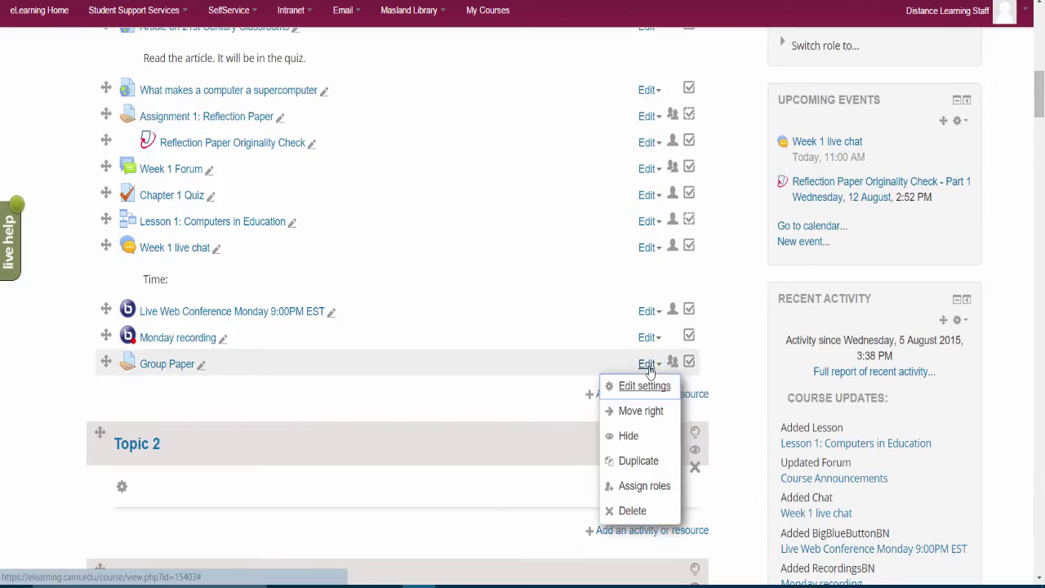
click(630, 463)
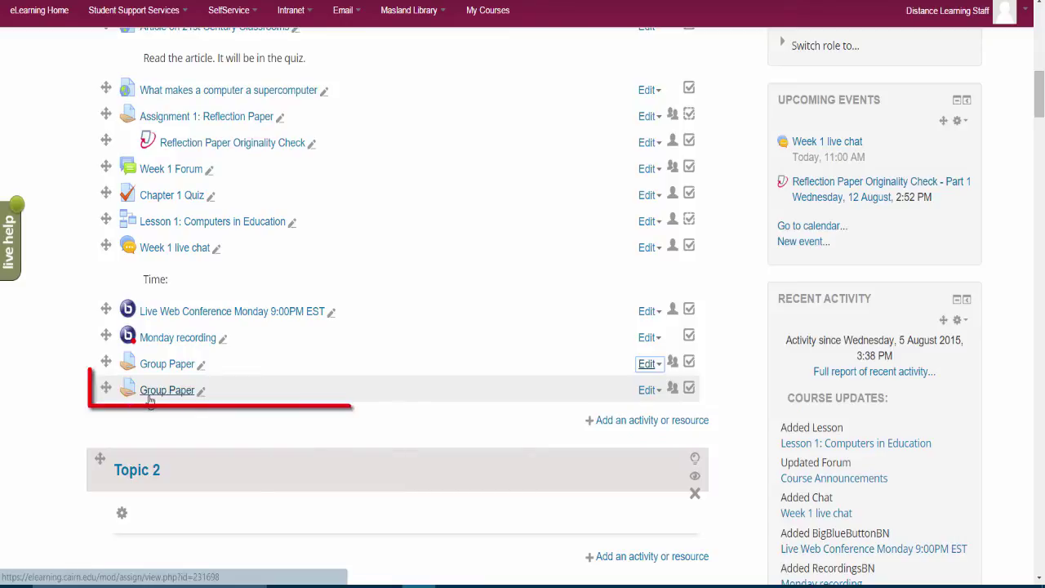
Rename the duplicated assignment as Group Paper 2
click(203, 395)
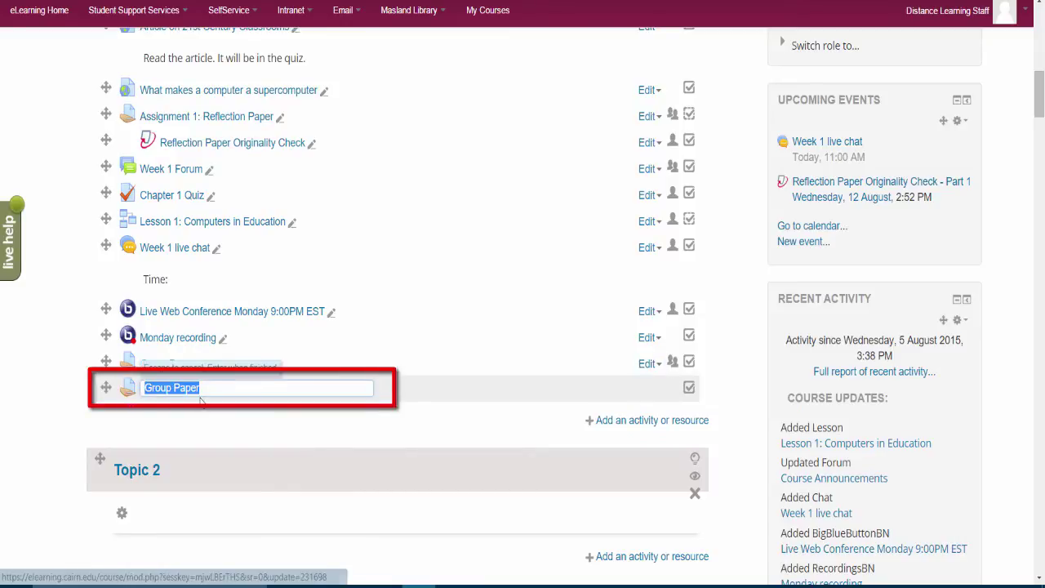
click(215, 396)
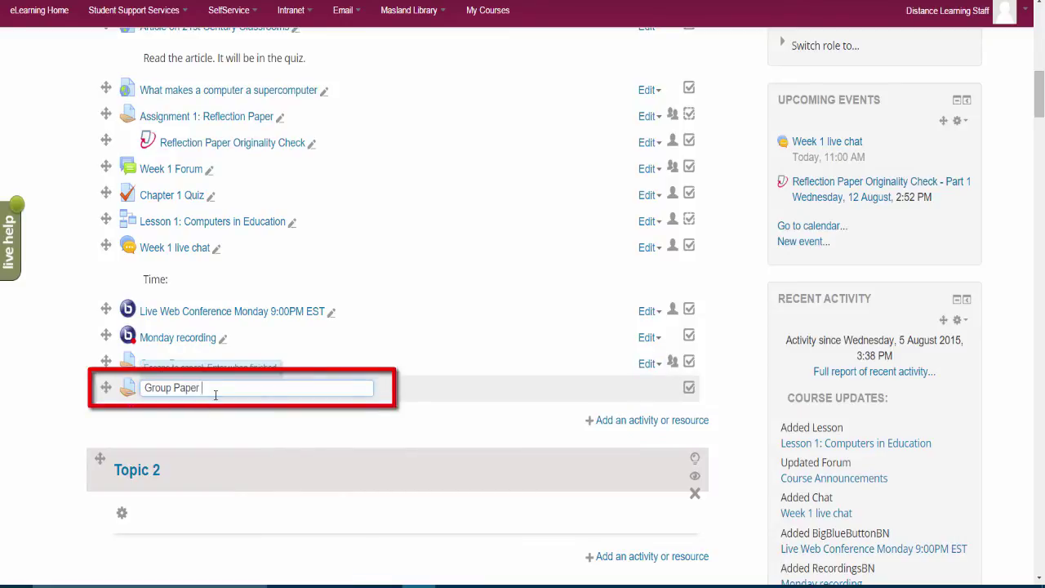
key(Return)
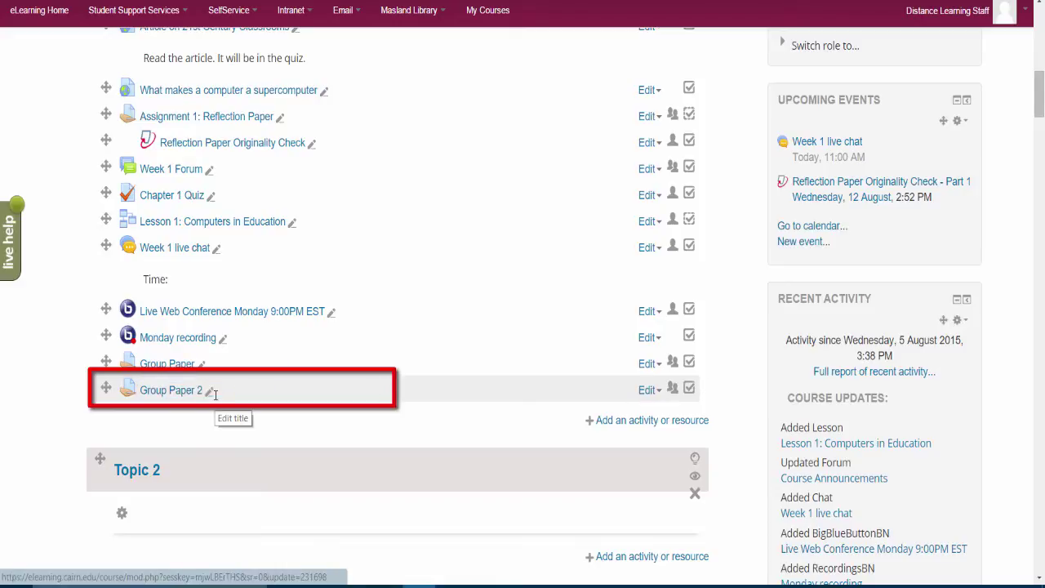
click(209, 395)
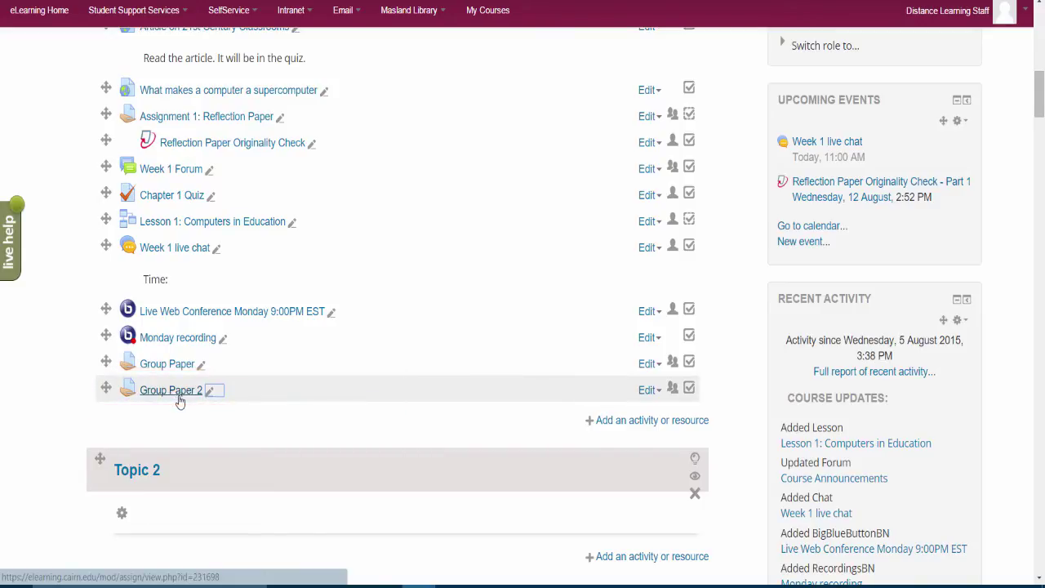
Open the settings of Group Paper 2 and replace its description with "jkksdfdsfdsfsdfds"
click(182, 397)
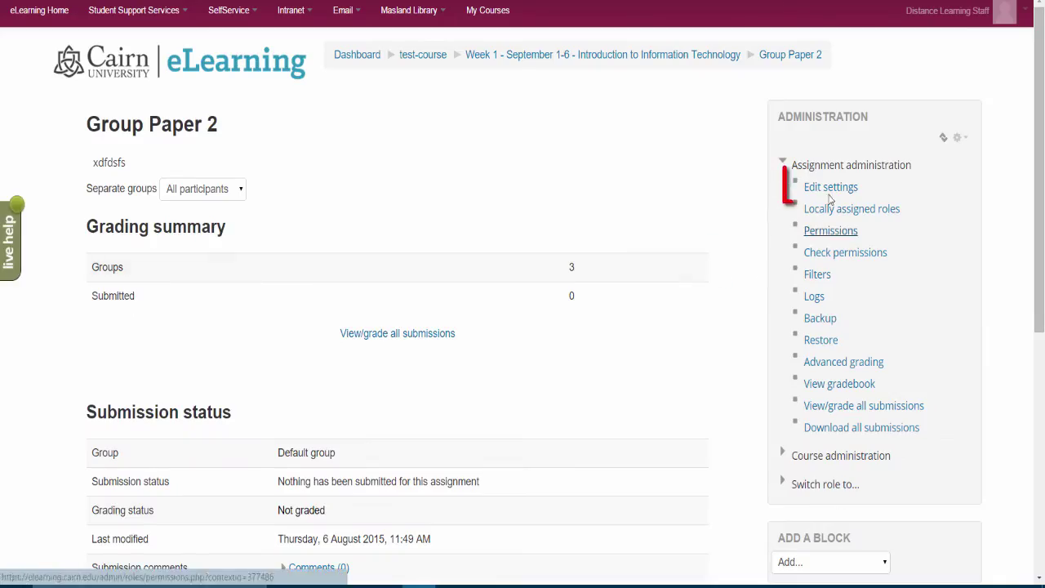
click(830, 189)
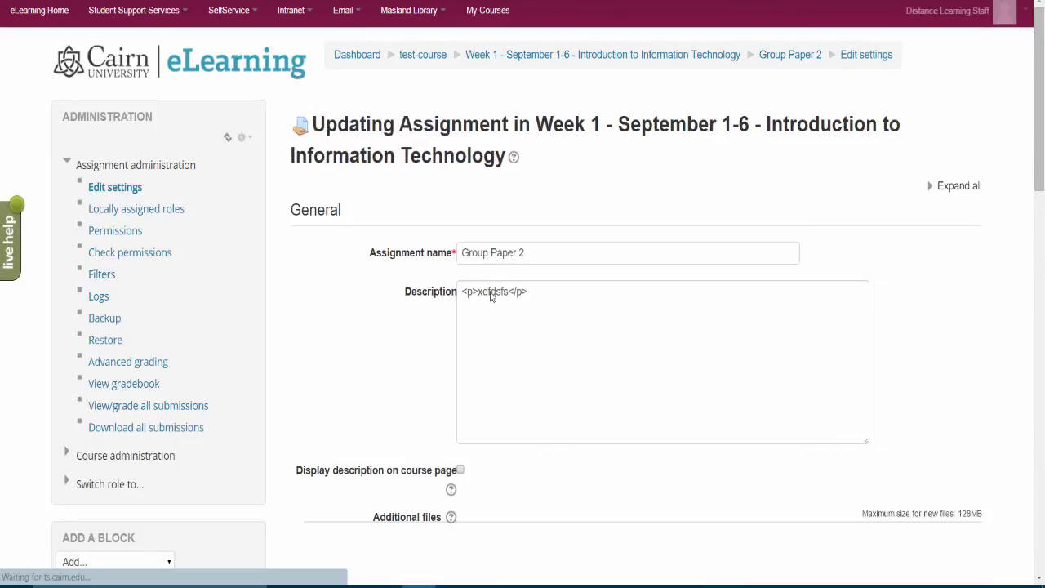
triple_click(490, 296)
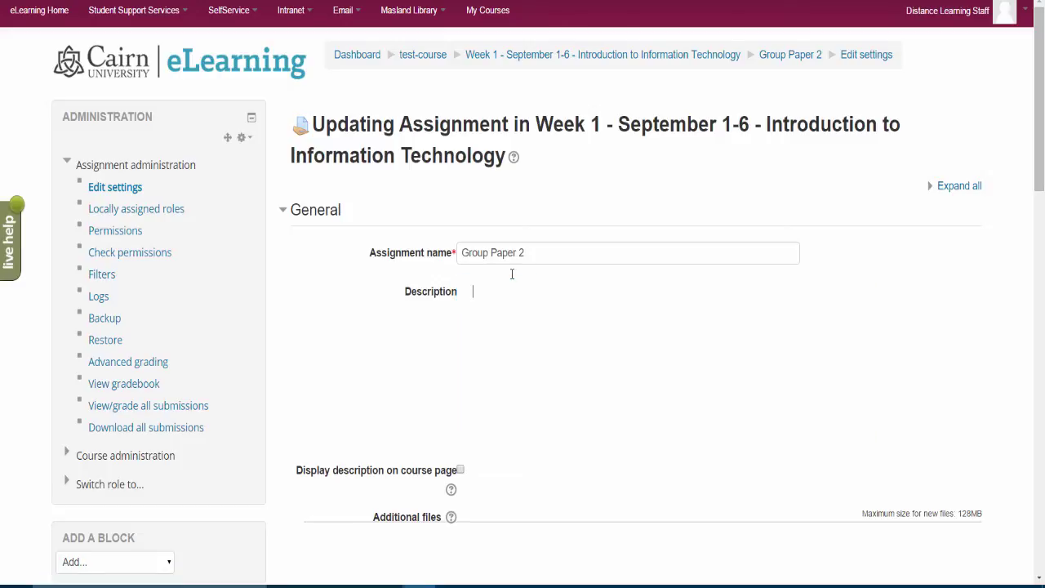
text(jkk)
scroll(539, 245, down, 5)
scroll(531, 262, up, 5)
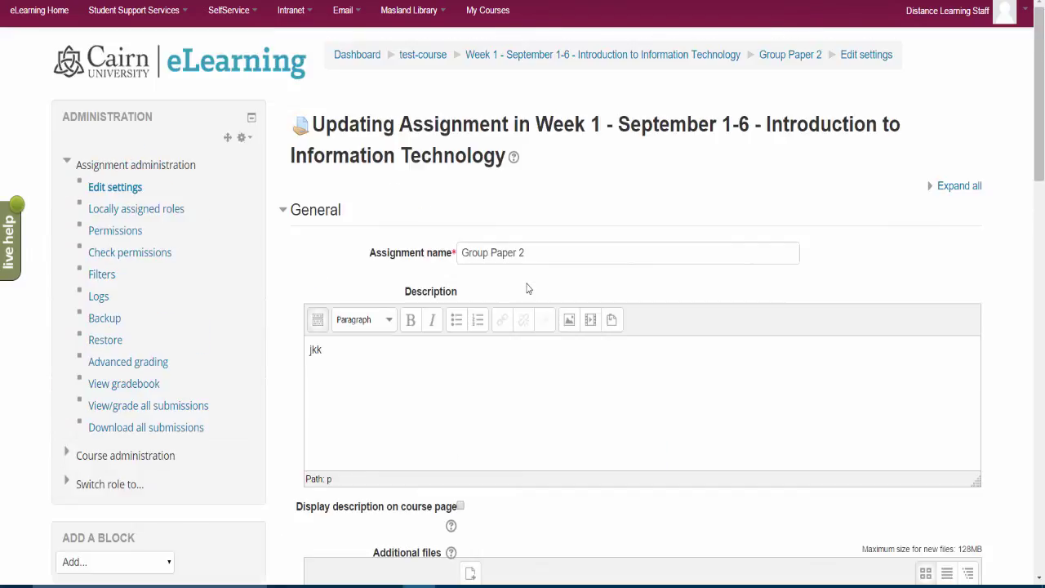
text(sdfdsfdsfsdfds)
Save the updated Group Paper 2 settings and display the assignment
scroll(427, 373, down, 3)
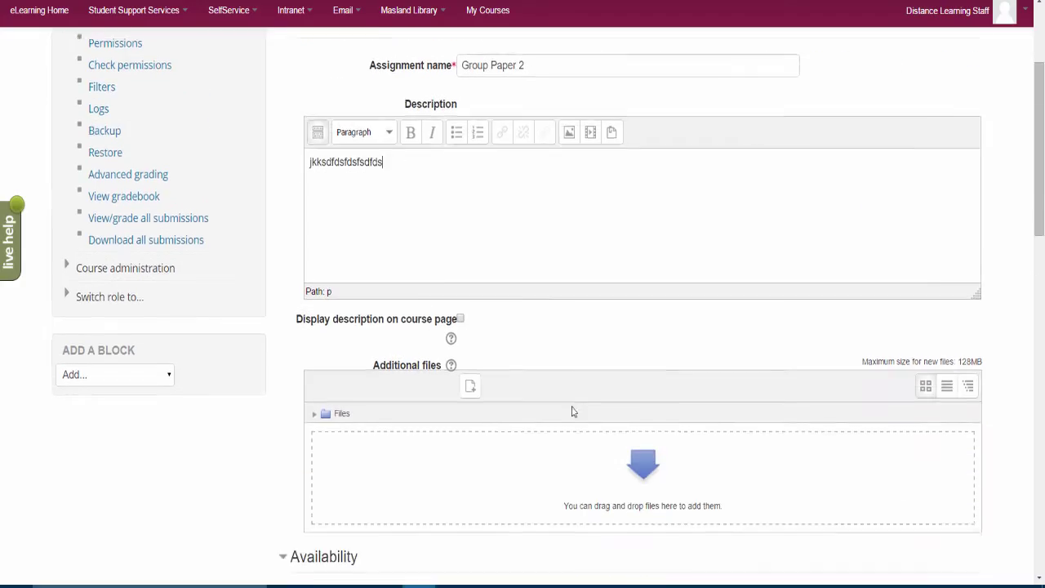
scroll(605, 441, down, 5)
scroll(696, 383, down, 2)
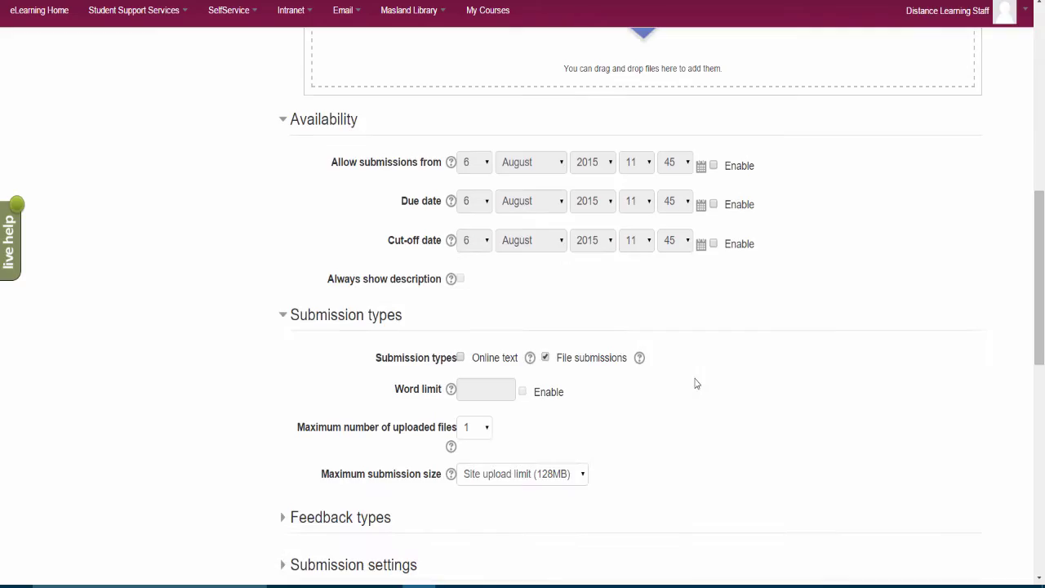
scroll(696, 383, down, 5)
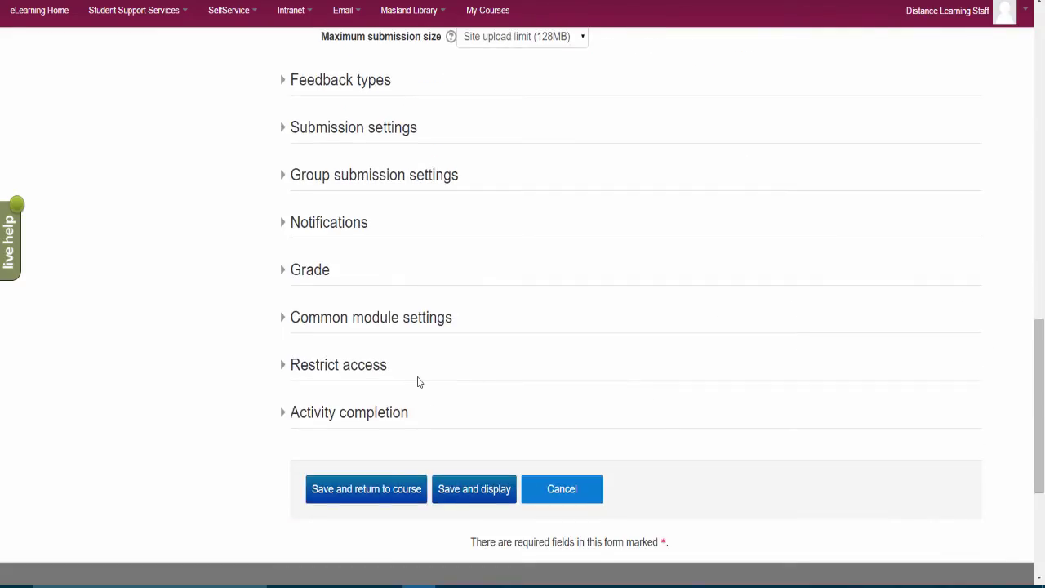
click(465, 494)
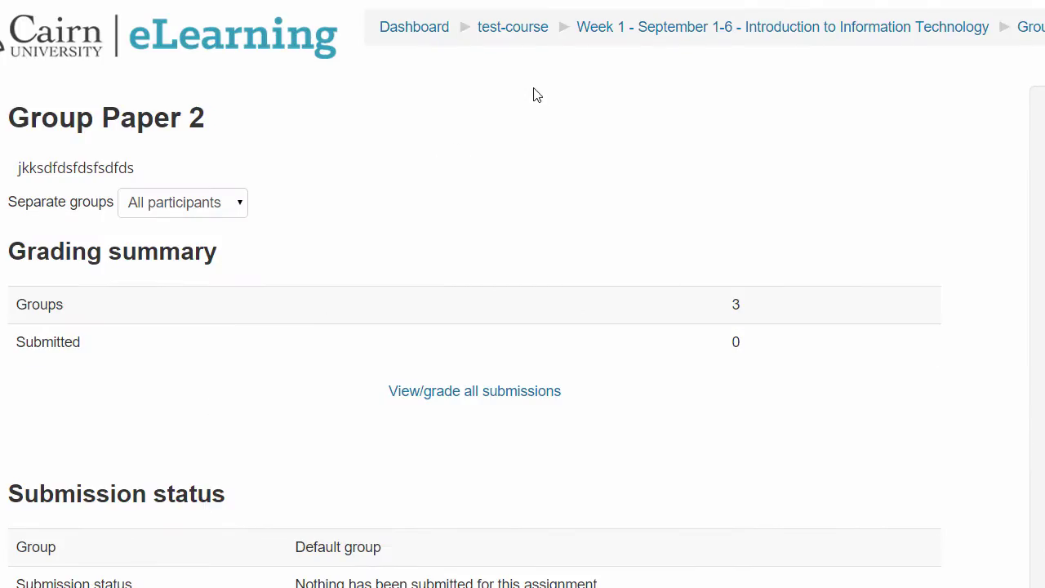
Return to the test-course page and duplicate the Week 1 Forum
click(505, 37)
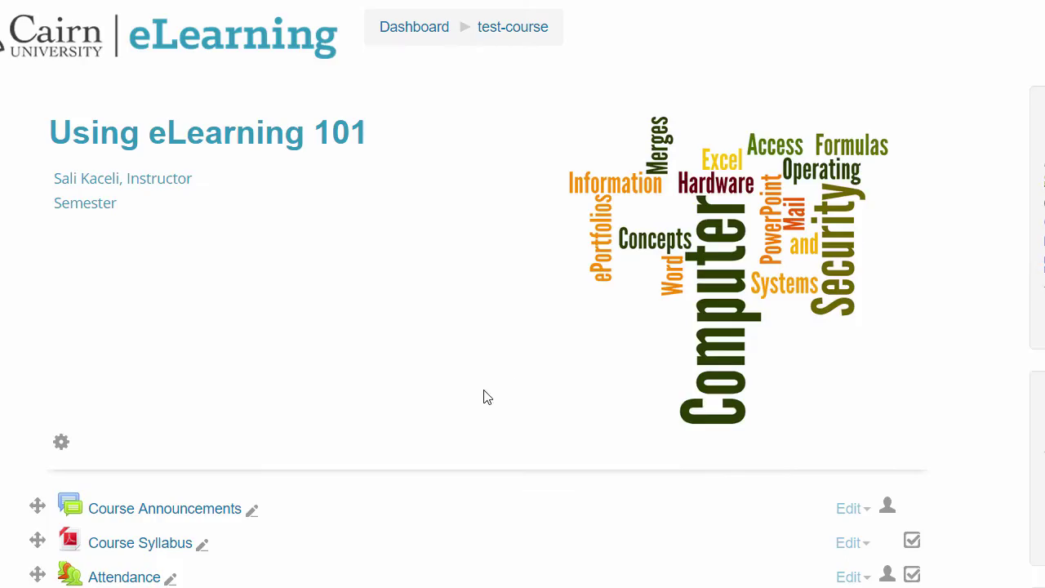
scroll(474, 397, down, 8)
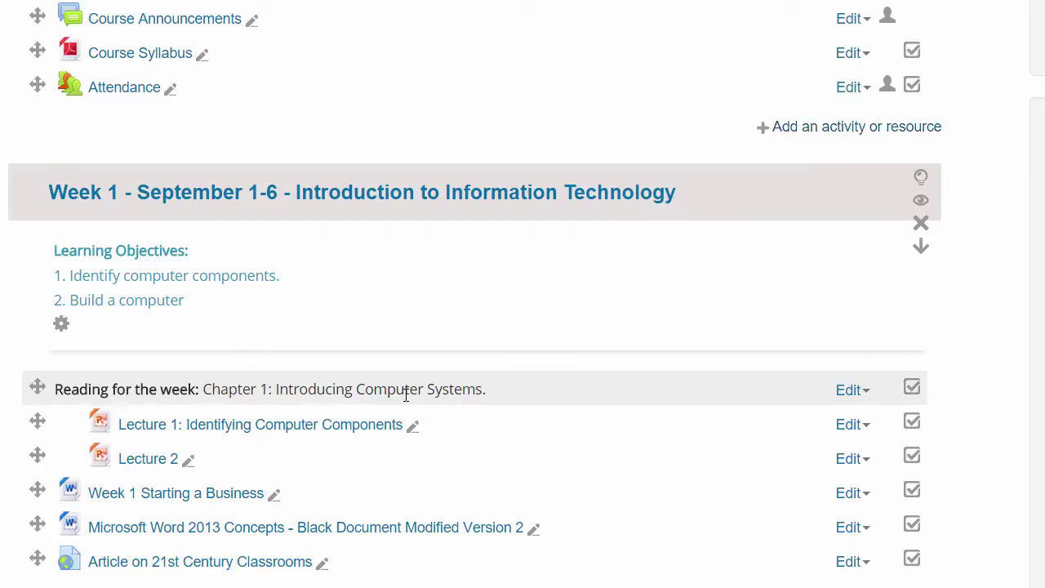
scroll(392, 392, down, 1)
scroll(390, 381, down, 2)
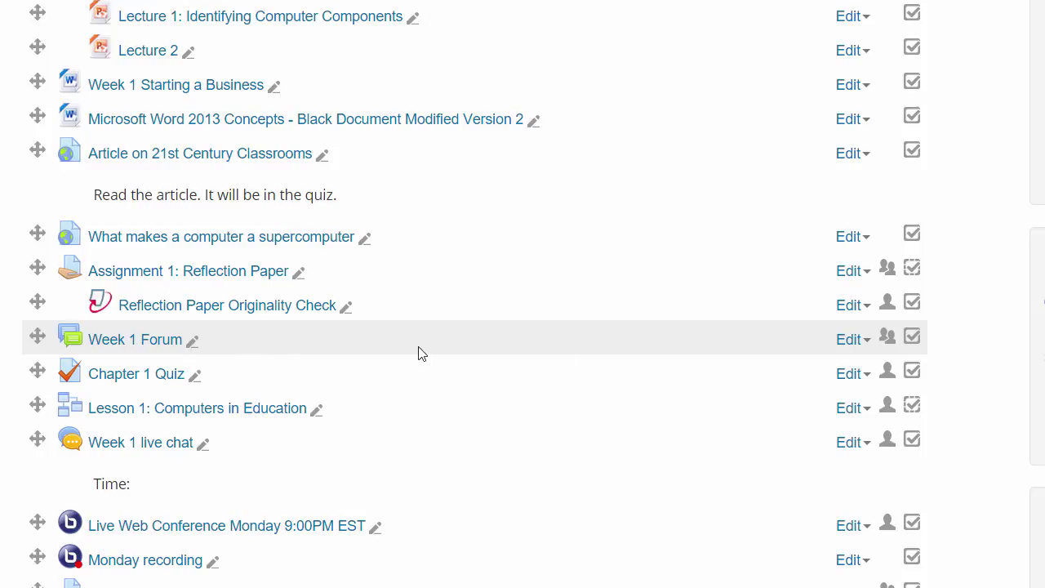
click(850, 351)
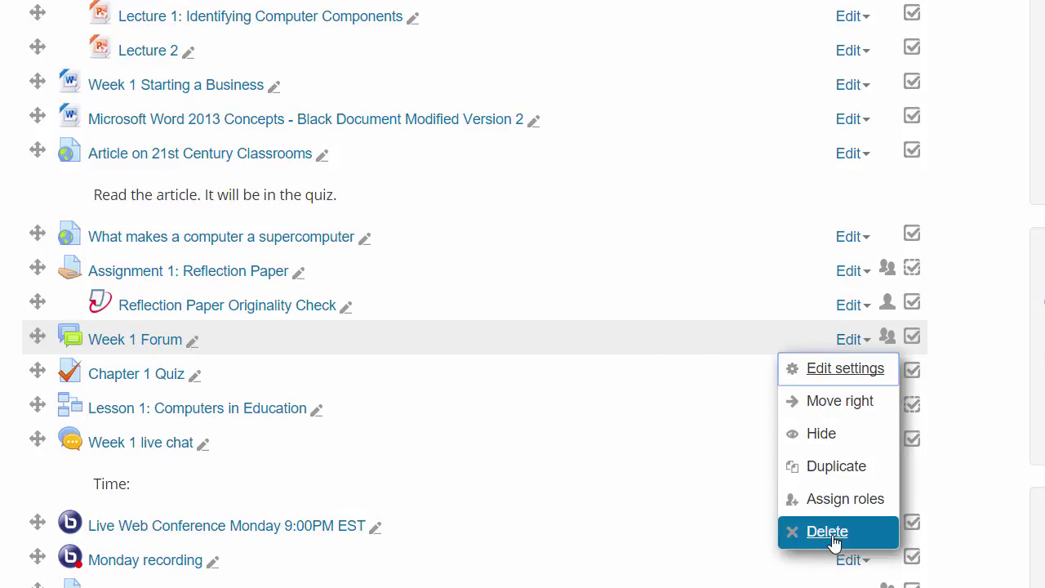
click(836, 467)
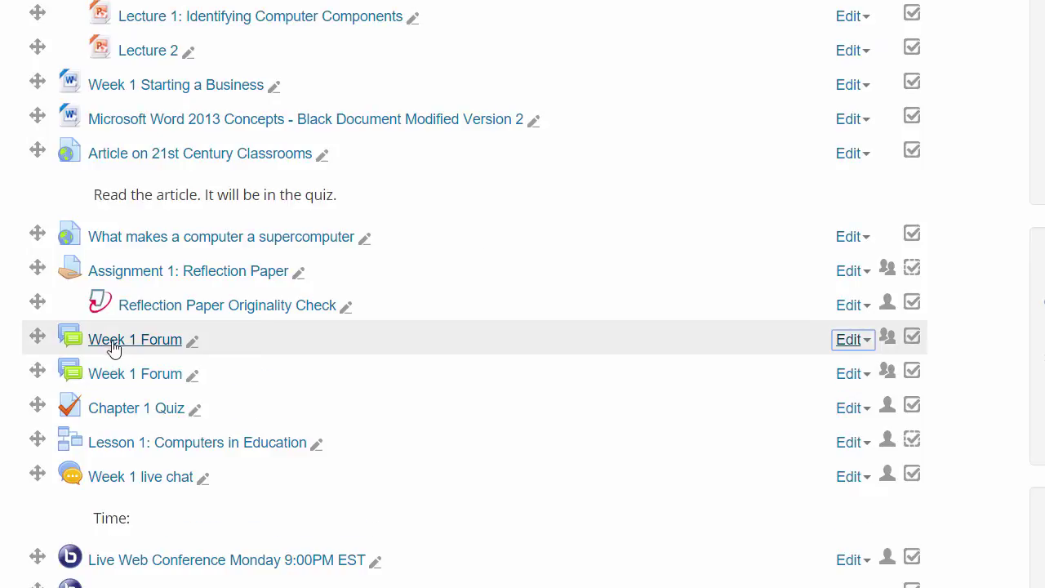
Move the duplicated Week 1 Forum into Topic 2 and rename it as Week 2 Forum
scroll(199, 368, down, 2)
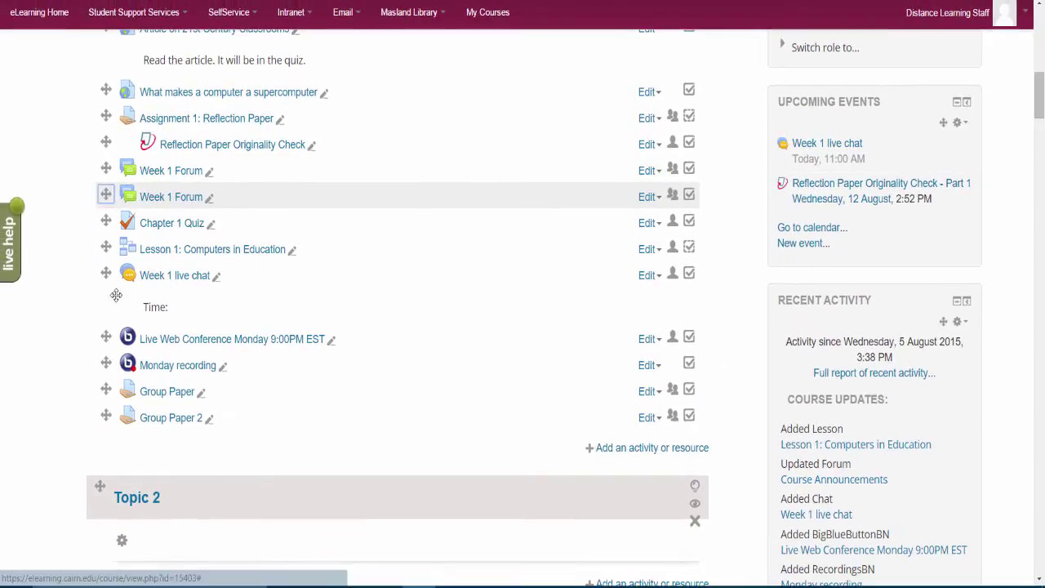
drag(116, 295, 145, 574)
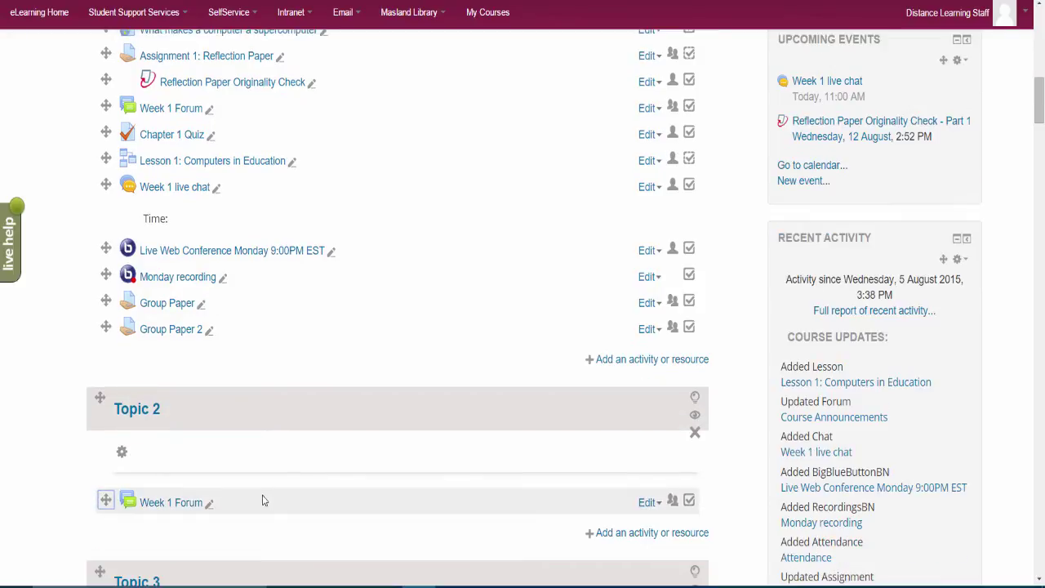
click(209, 504)
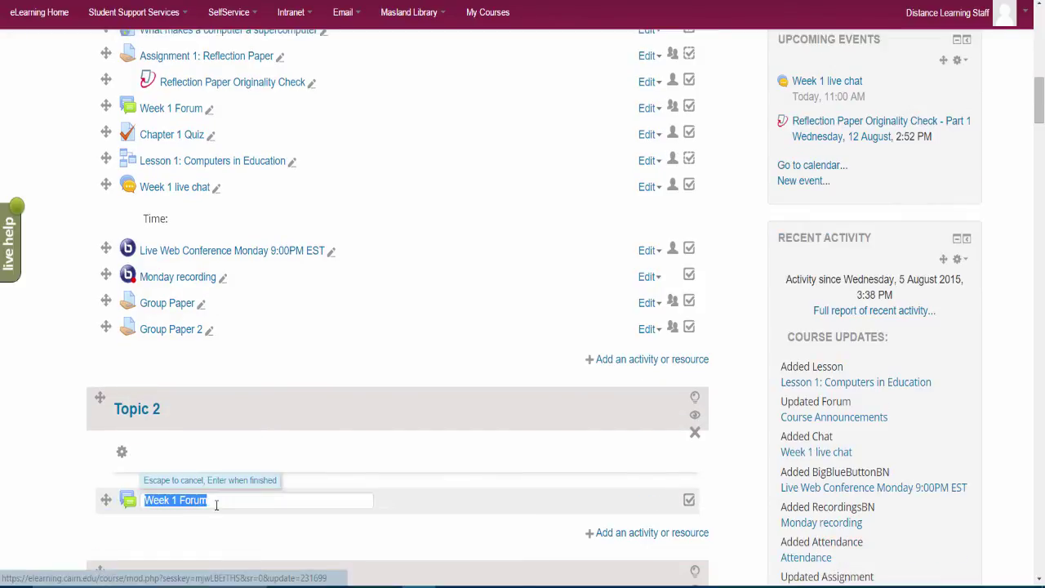
click(181, 499)
key(BackSpace)
text(2)
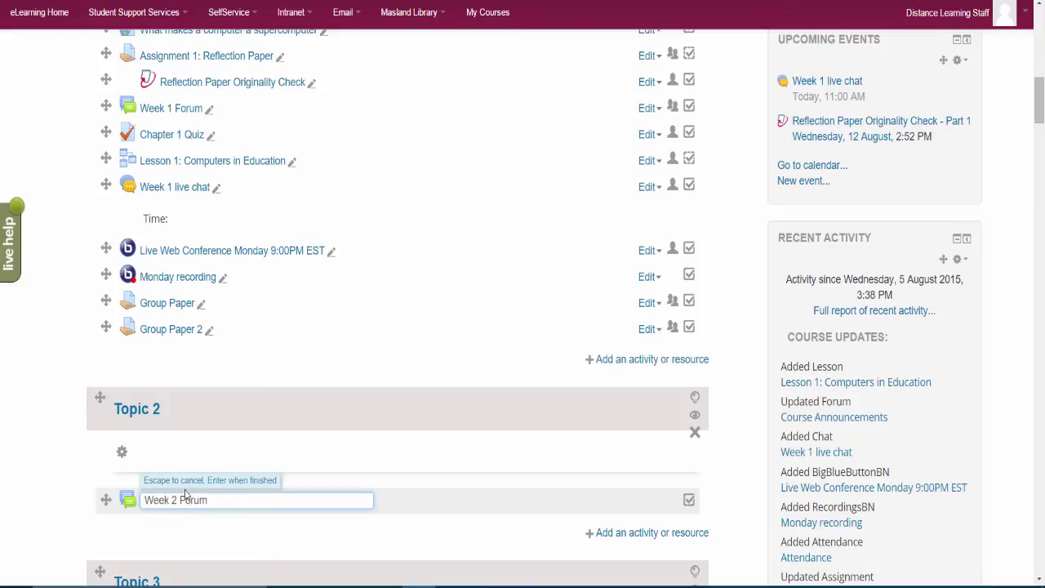
key(Return)
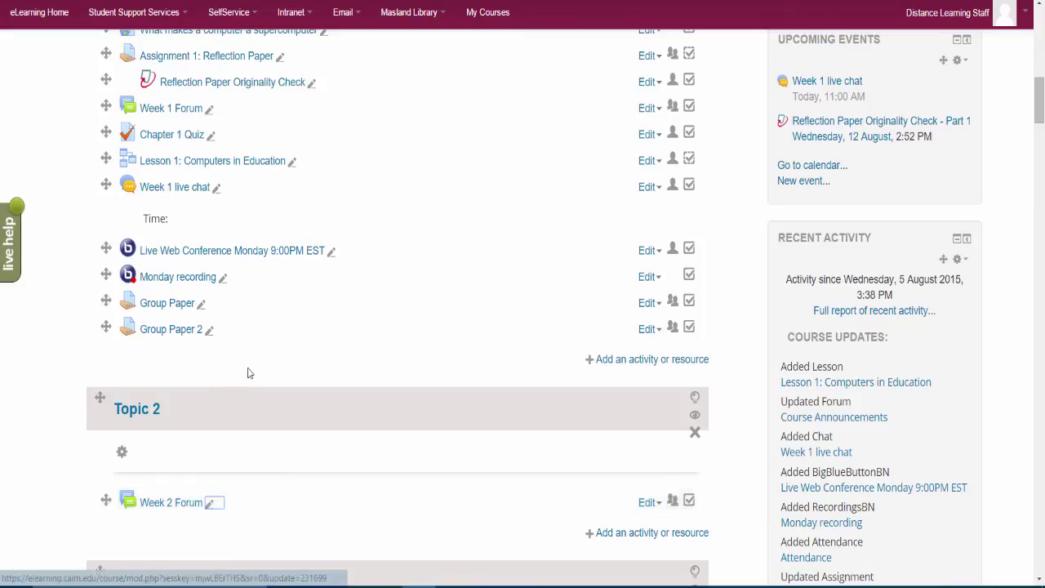
Move the Group Paper 2 assignment into Topic 2, below the Week 2 Forum
drag(107, 327, 107, 504)
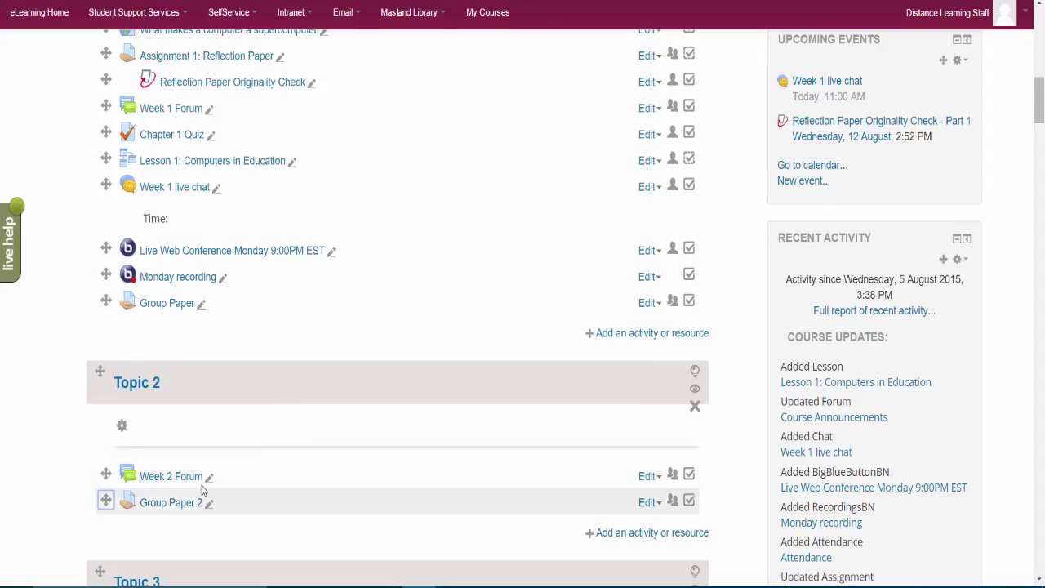
Replace the Week 2 Forum's description with "sdfsdfdsfdsfs", then save the settings and return to the course
click(187, 482)
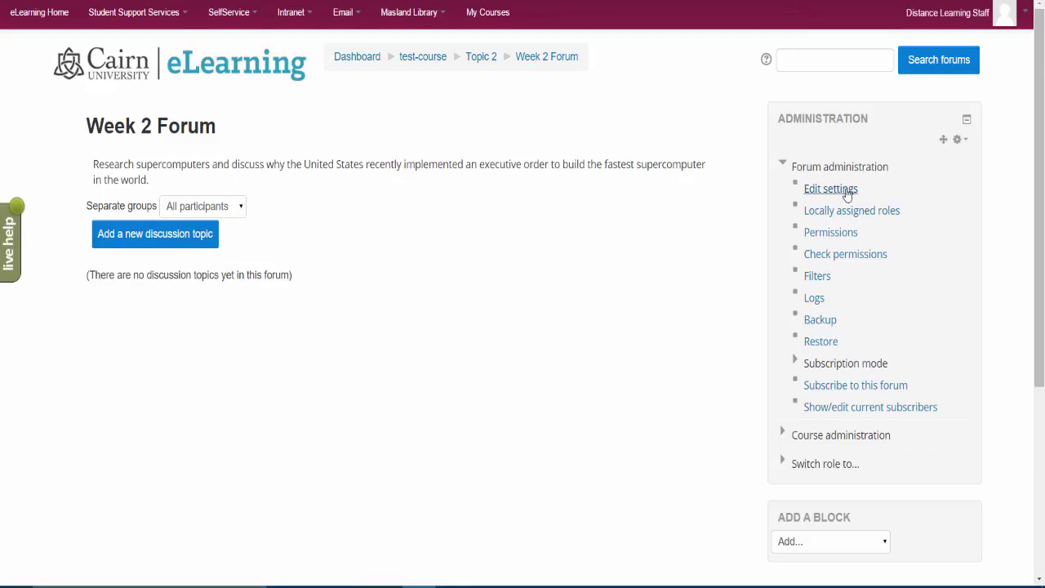
click(846, 191)
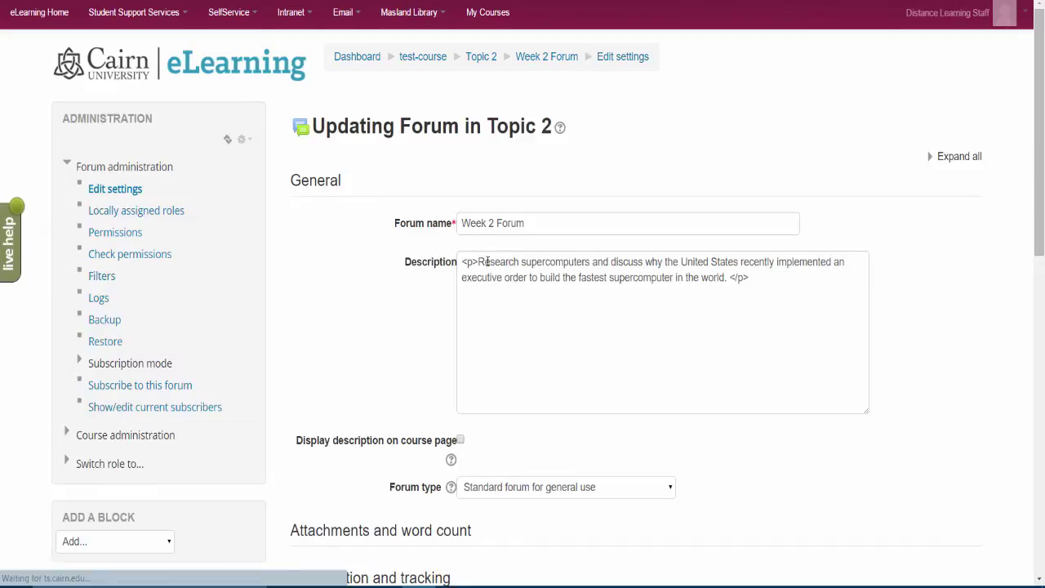
drag(751, 286, 462, 263)
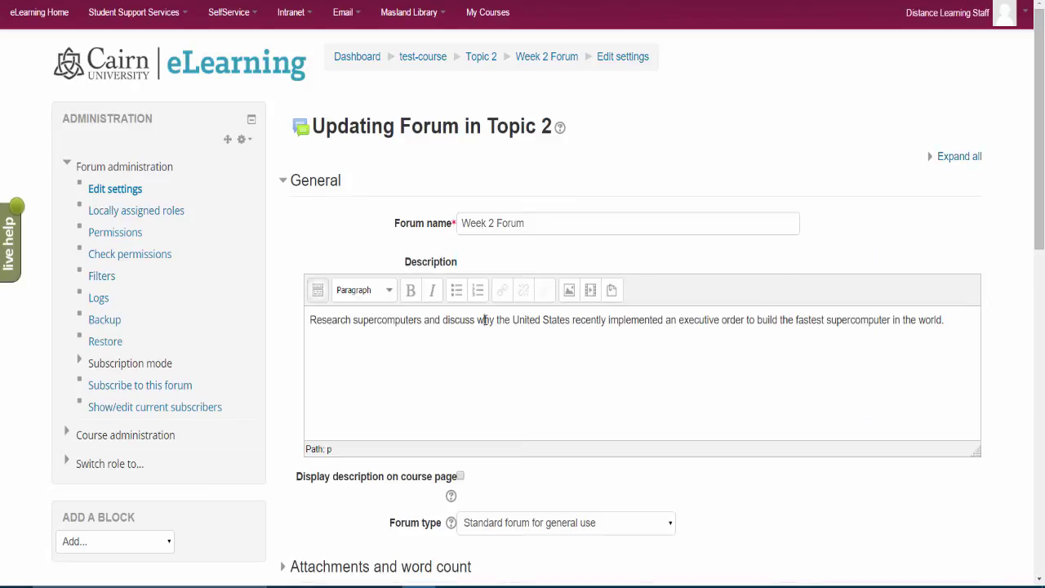
triple_click(484, 319)
text(sdfsdfdsfsdfs)
scroll(420, 381, down, 3)
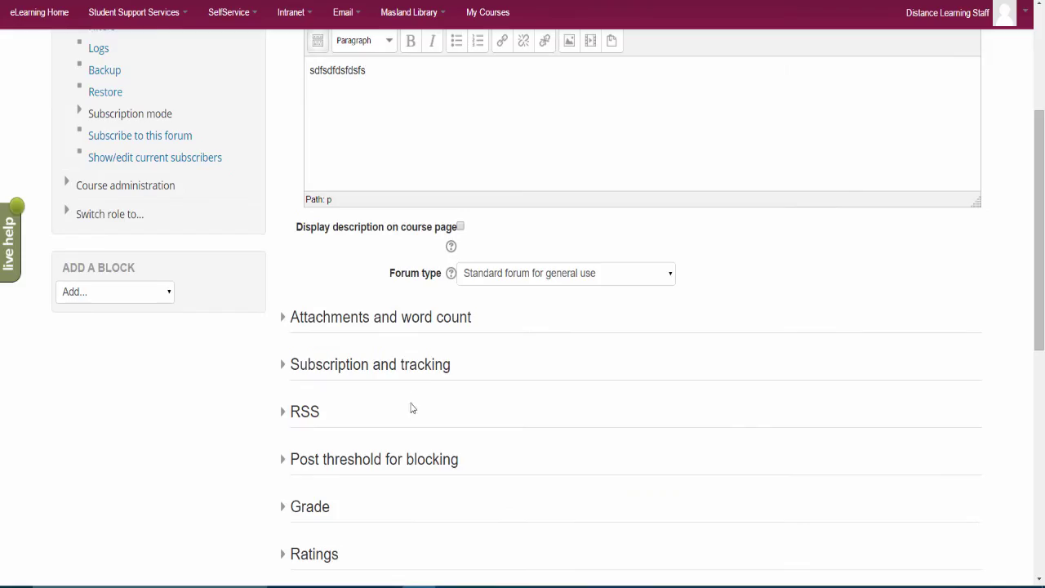
scroll(412, 408, down, 5)
click(388, 343)
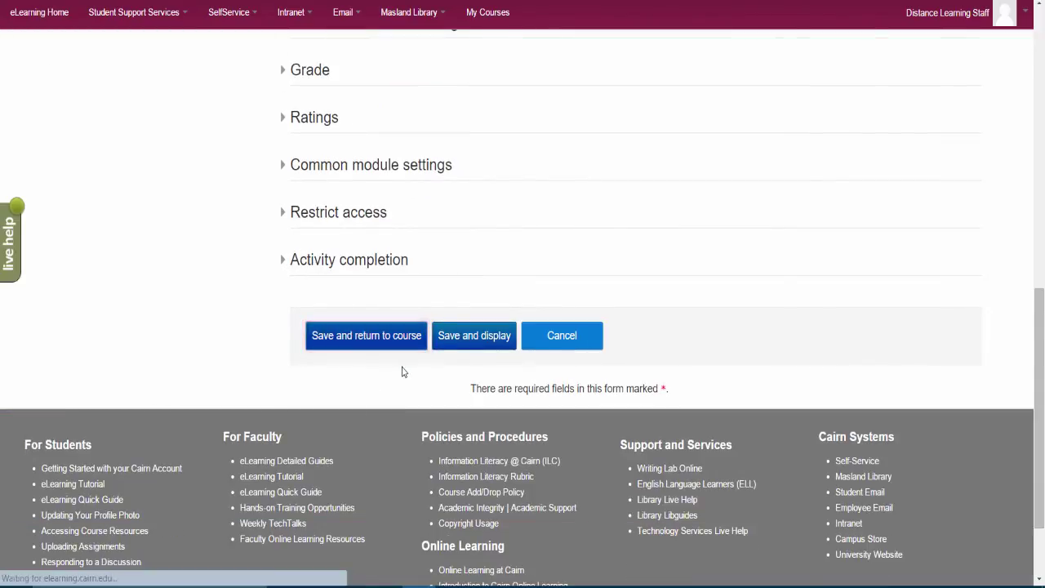
Hide Topic 2 from students and make it visible again
scroll(256, 246, up, 3)
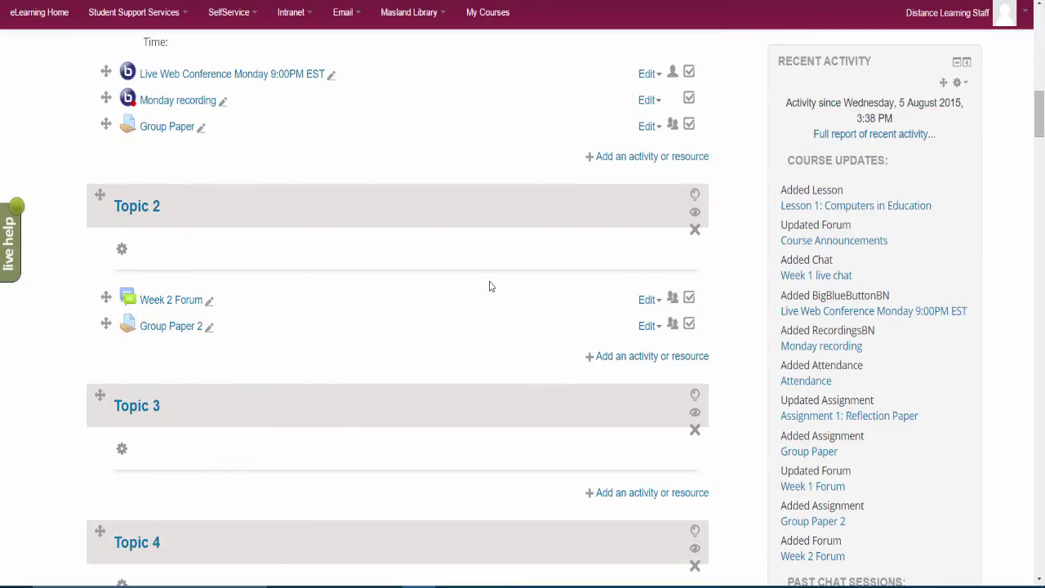
scroll(415, 238, up, 8)
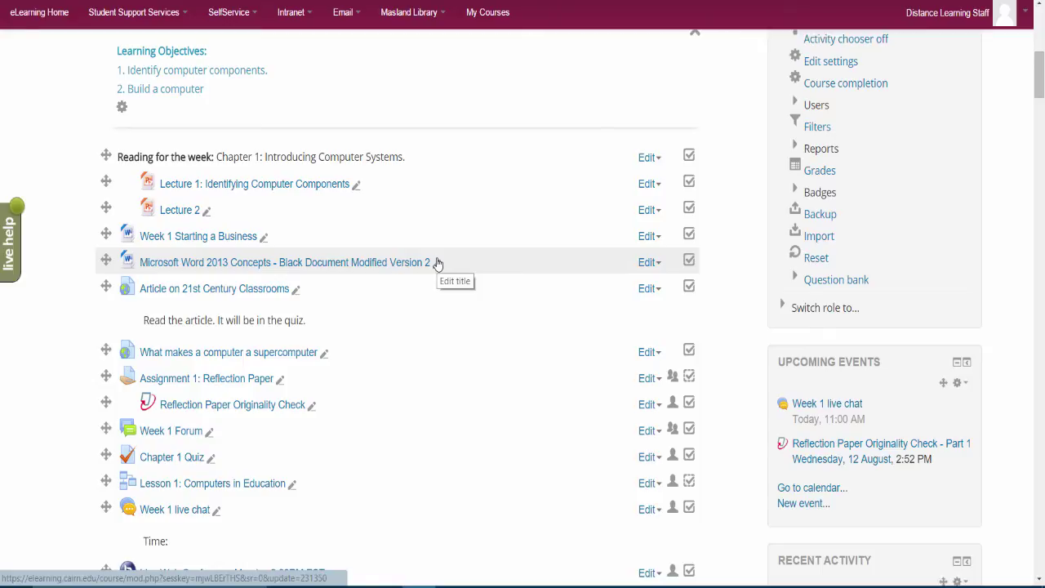
scroll(436, 380, down, 3)
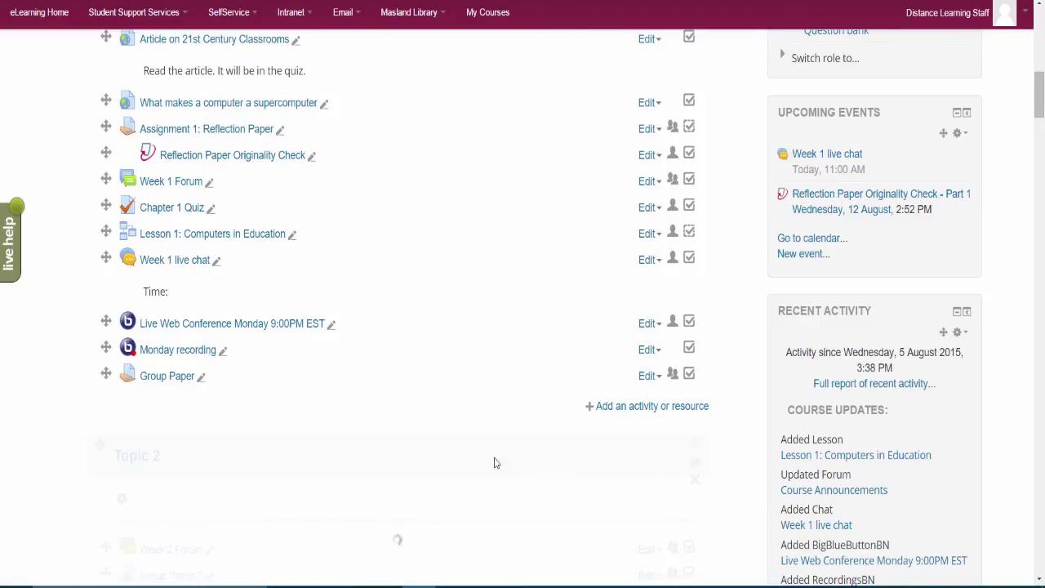
scroll(492, 462, down, 2)
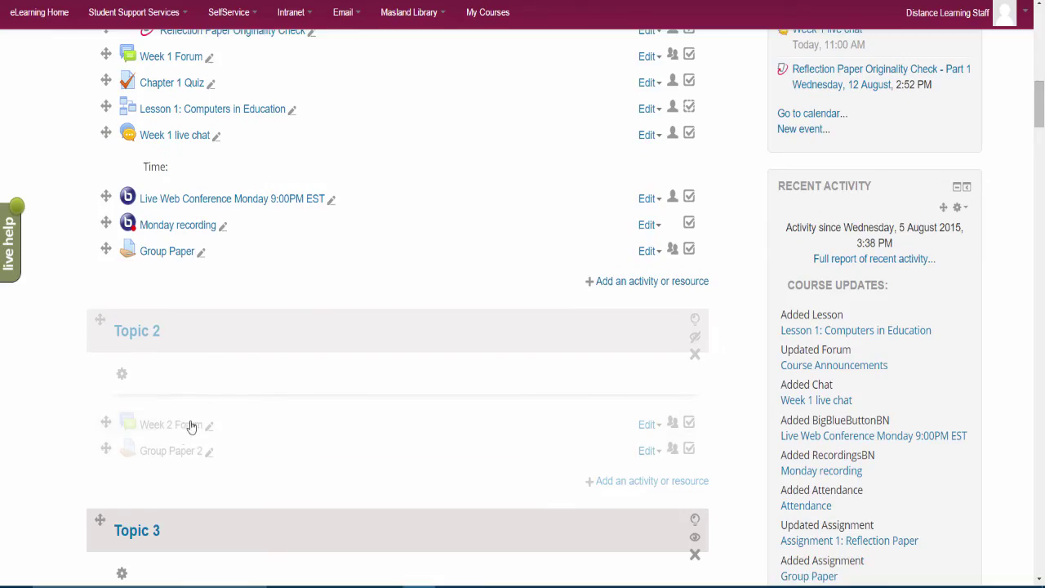
click(697, 344)
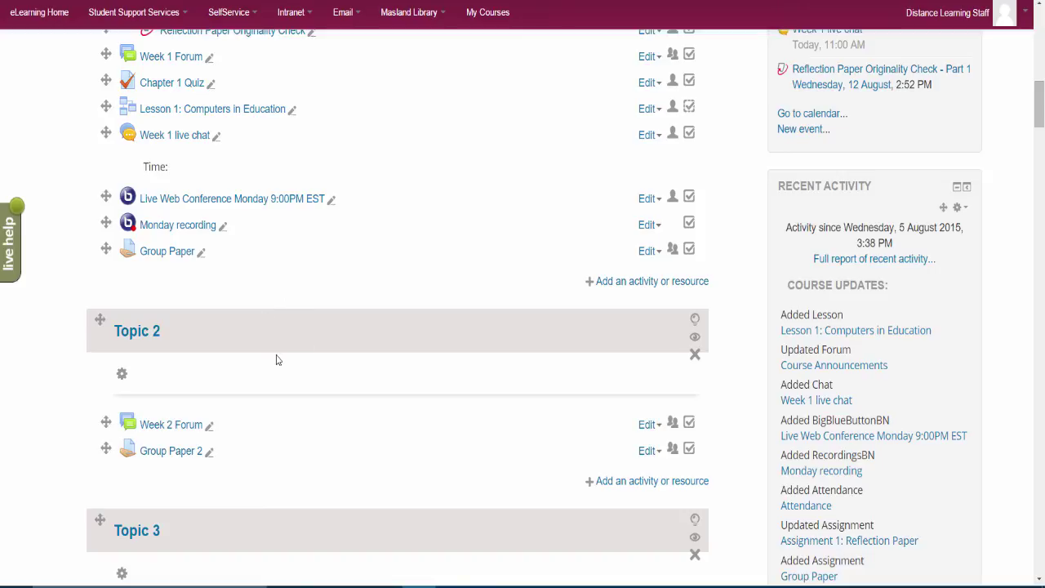
Expand the list of roles available for switching the course view
scroll(522, 303, up, 6)
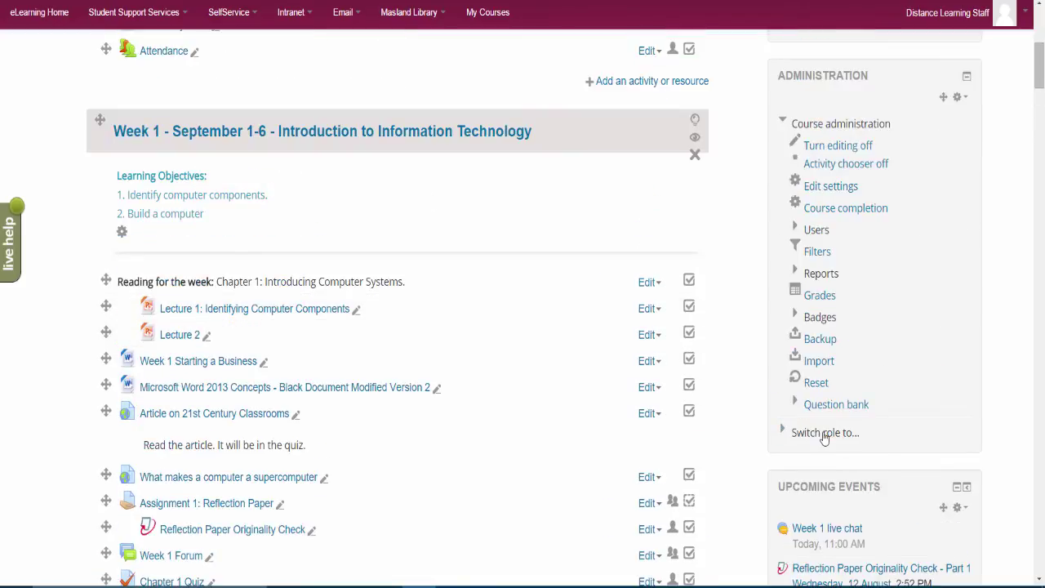
click(823, 437)
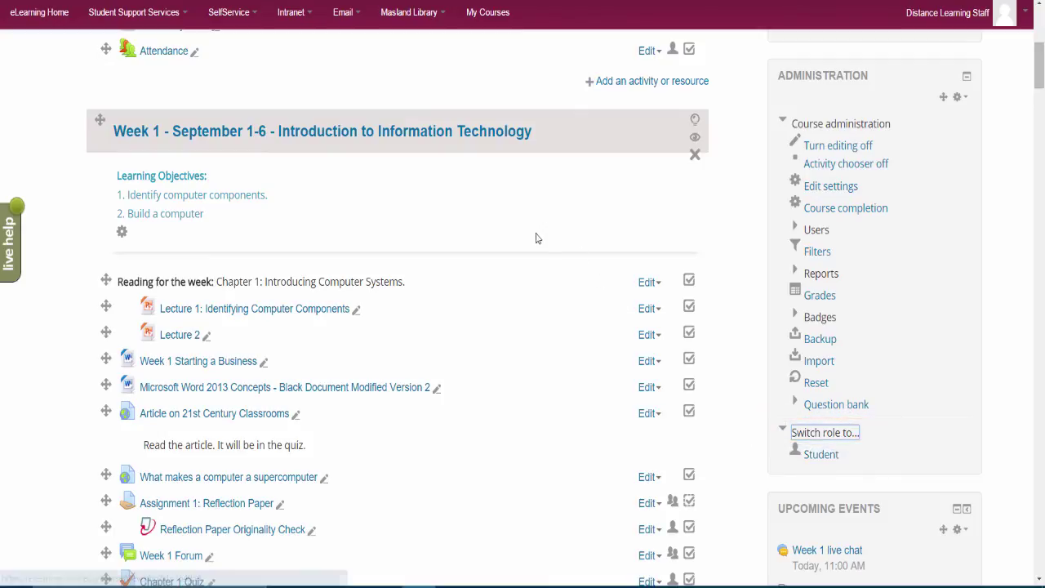
Highlight Topic 2 as the current topic of the course
scroll(535, 245, down, 2)
scroll(538, 276, down, 2)
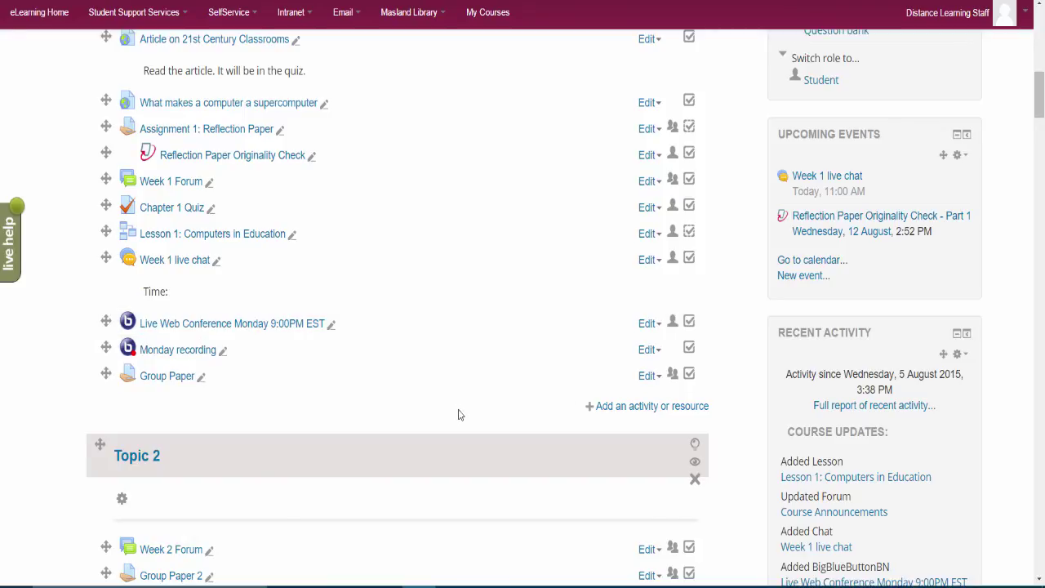
scroll(458, 414, down, 2)
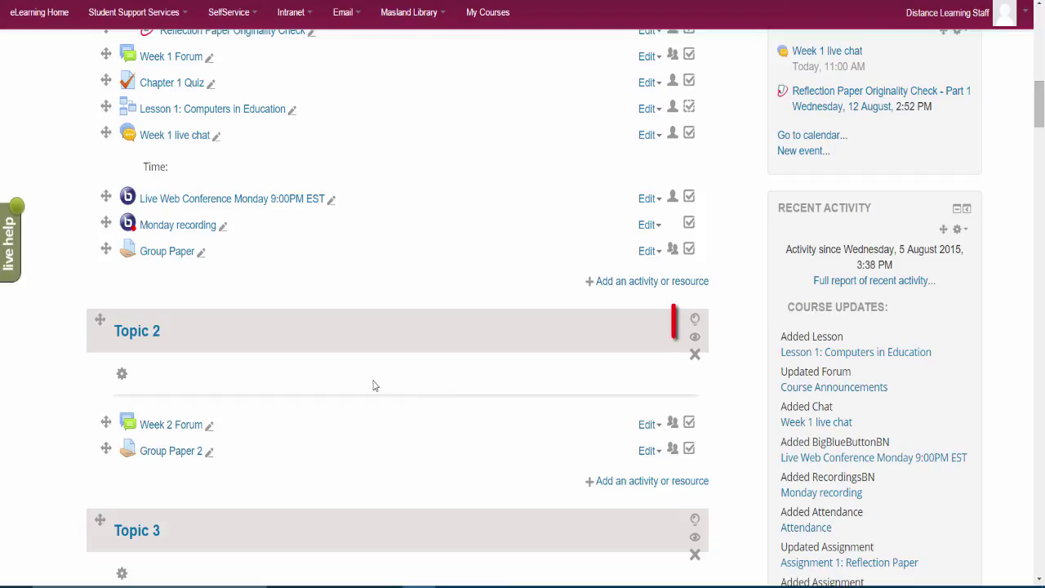
click(695, 323)
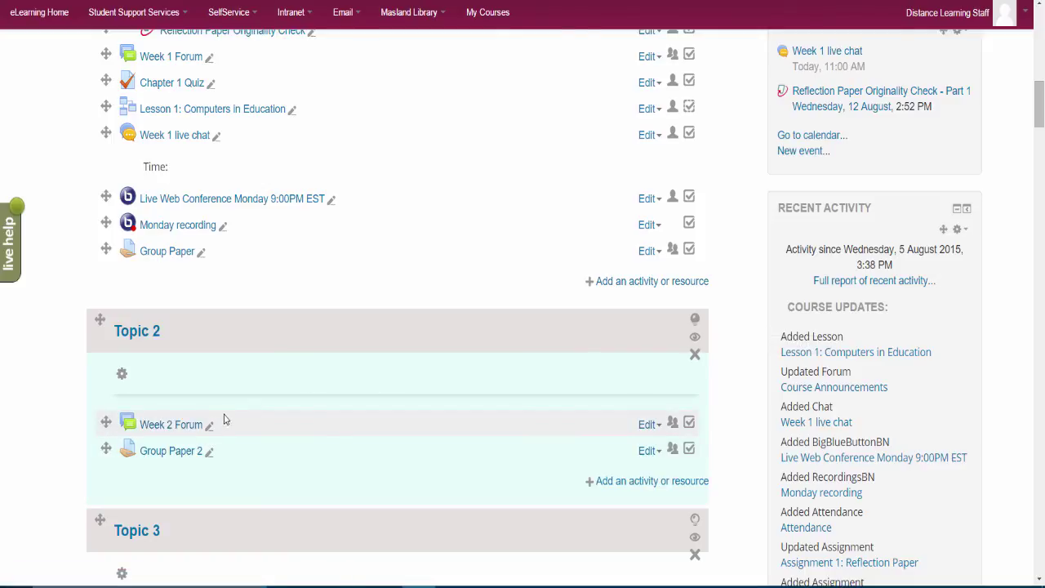
Highlight the Week 1 section, Introduction to Information Technology, as the current topic and view its activities
scroll(490, 490, down, 2)
scroll(478, 368, up, 4)
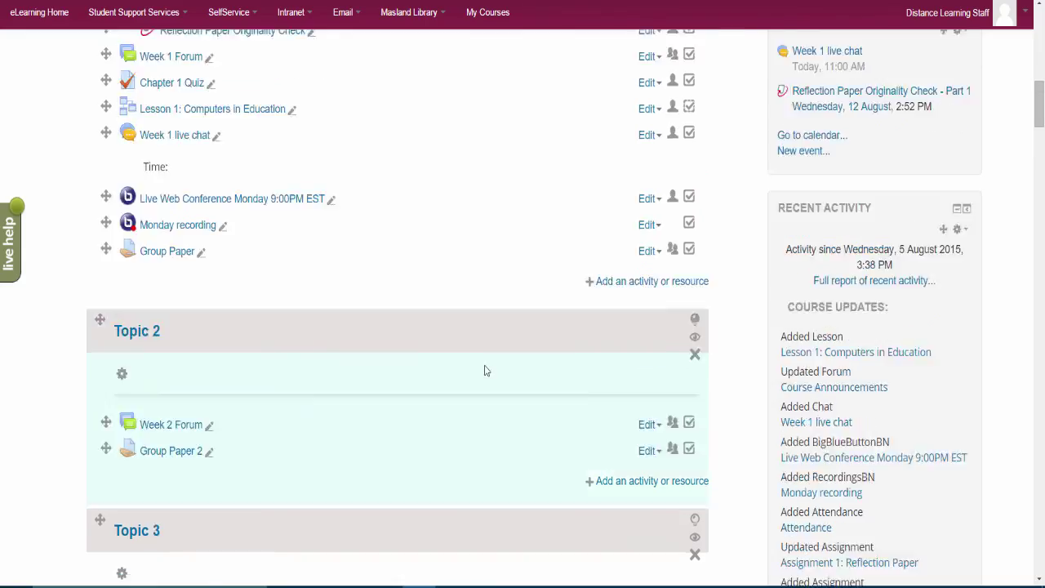
scroll(480, 375, up, 2)
scroll(488, 373, down, 5)
scroll(535, 367, up, 8)
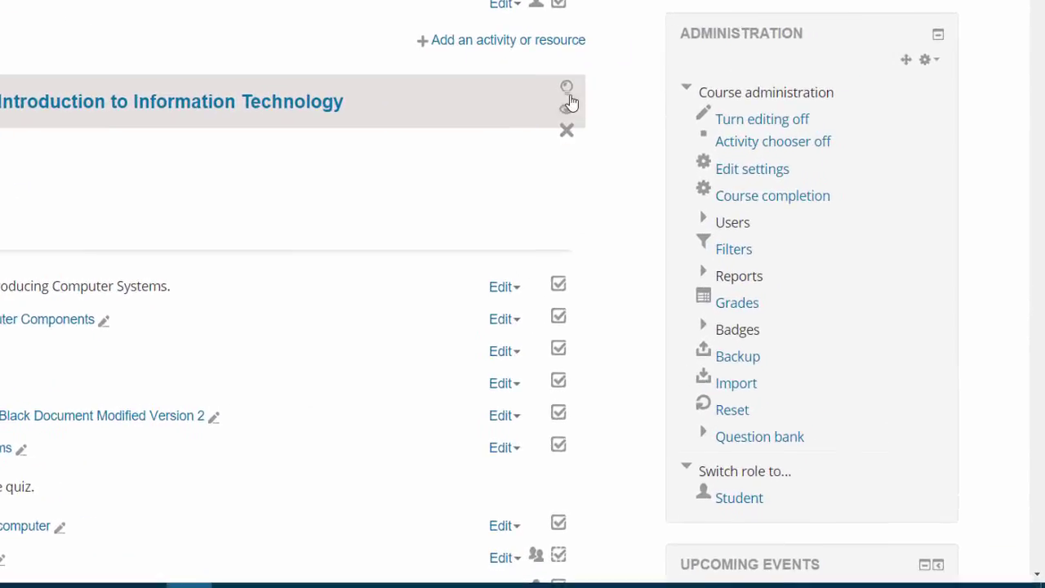
click(567, 87)
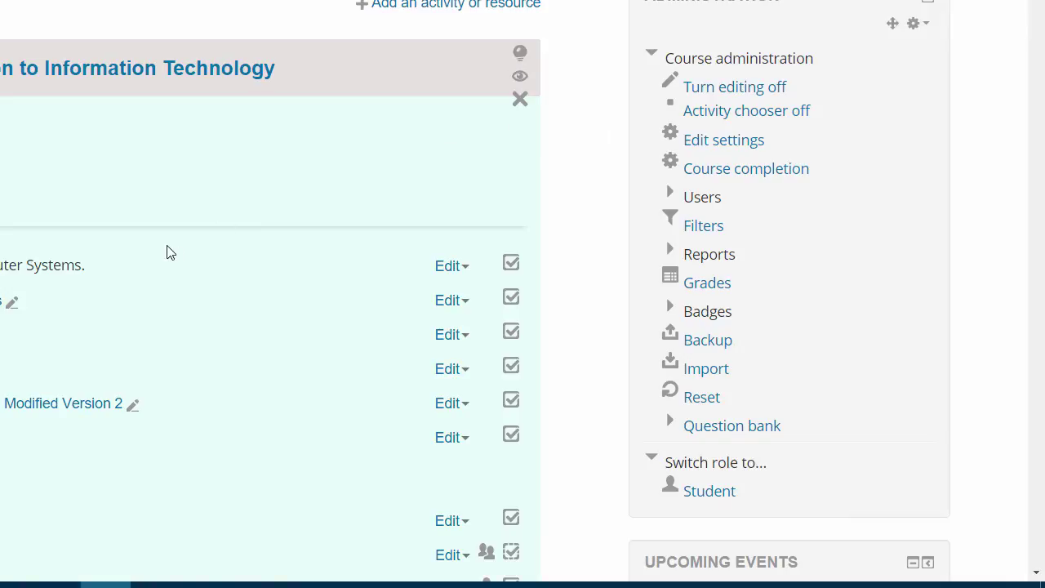
scroll(171, 259, down, 7)
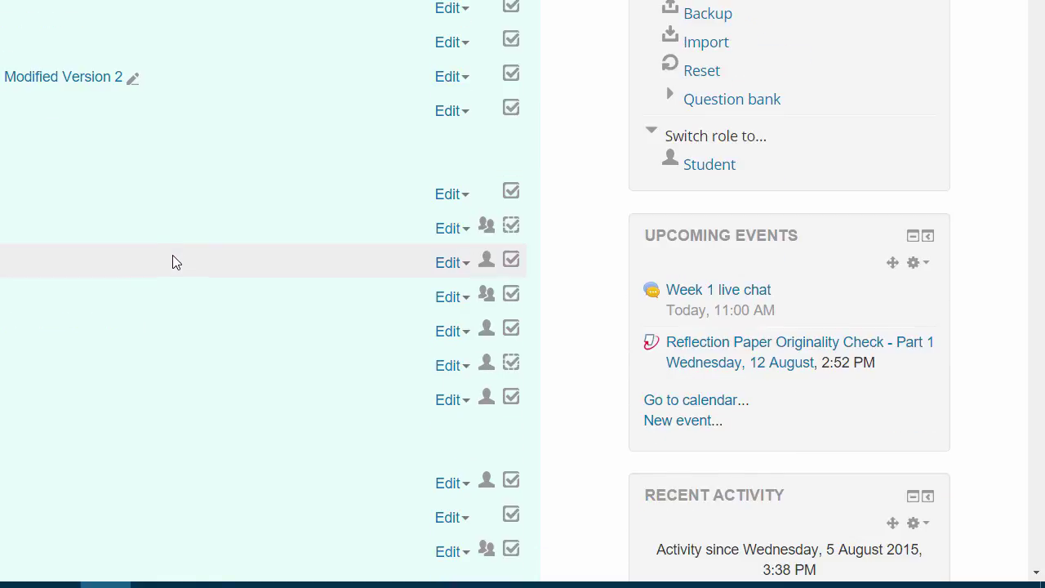